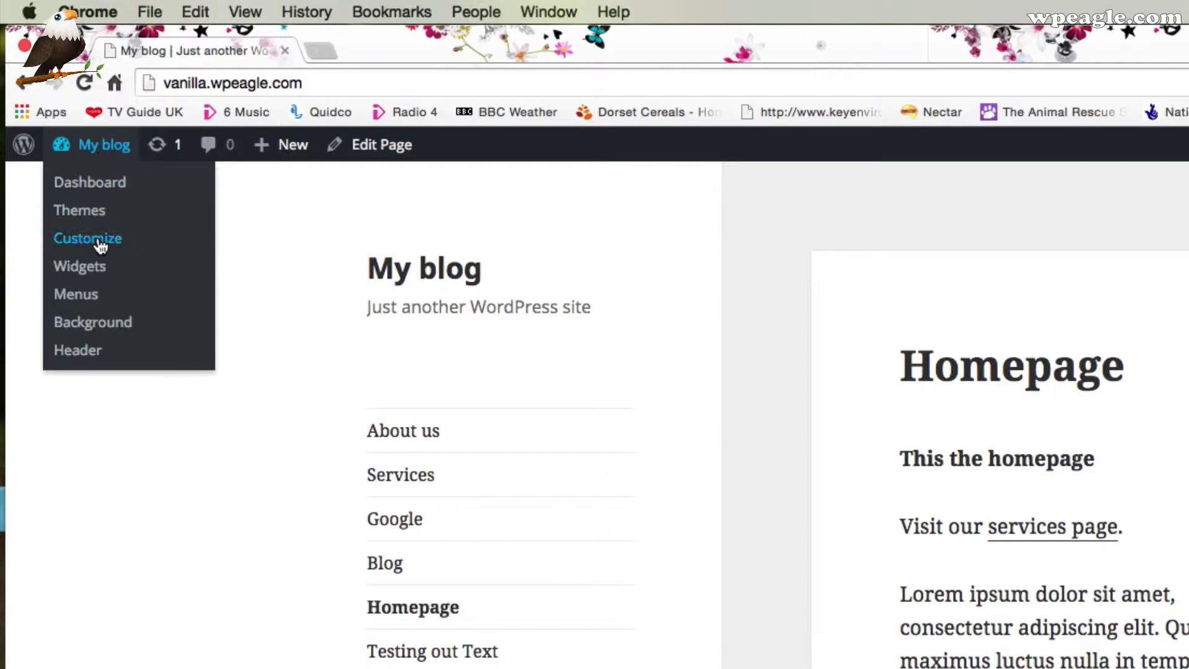
# - Enter the Customizer's Widgets panel, expand the Widget Area and bring up the available-widgets list
pyautogui.click(95, 278)
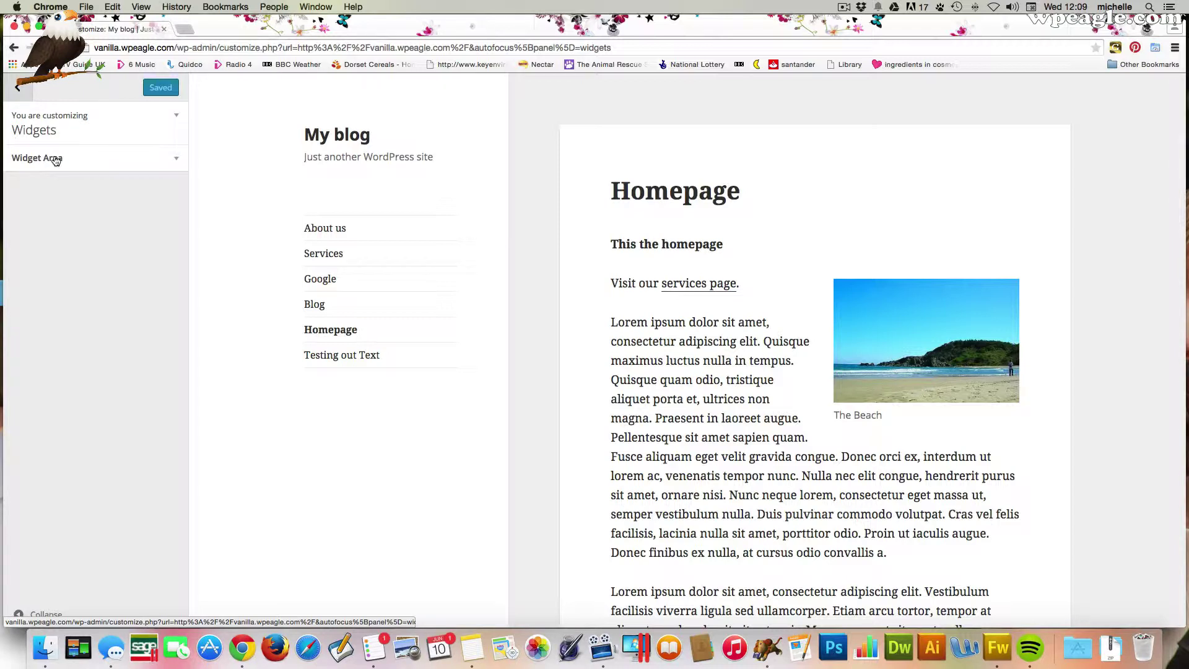
pyautogui.click(168, 159)
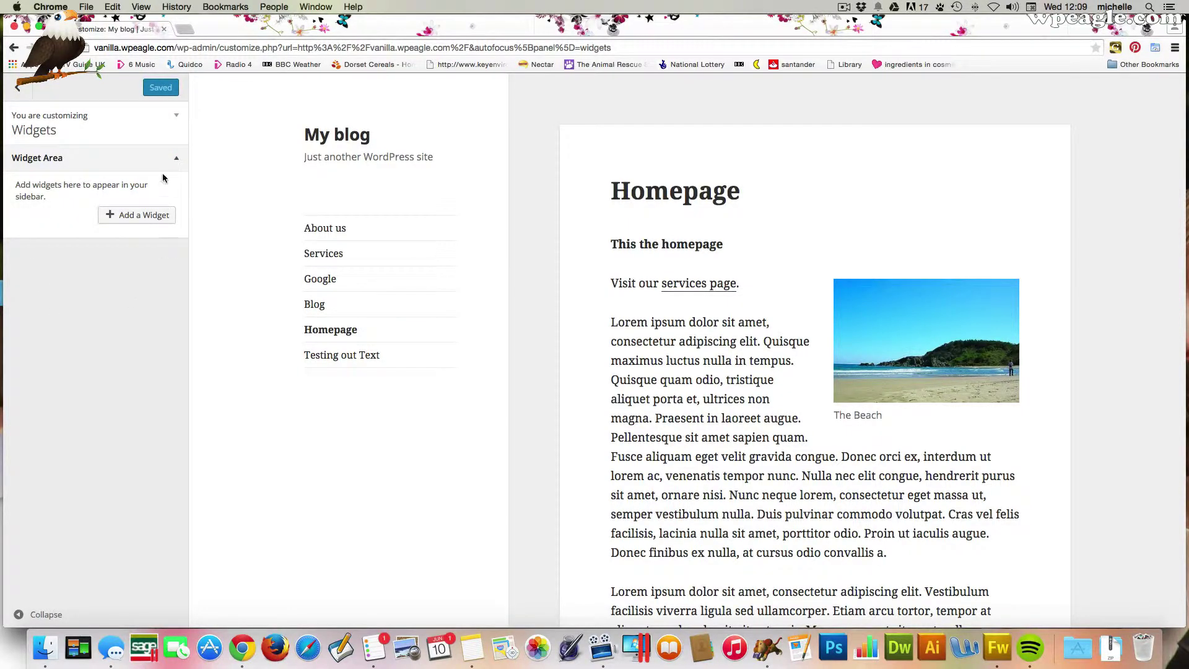
pyautogui.click(148, 217)
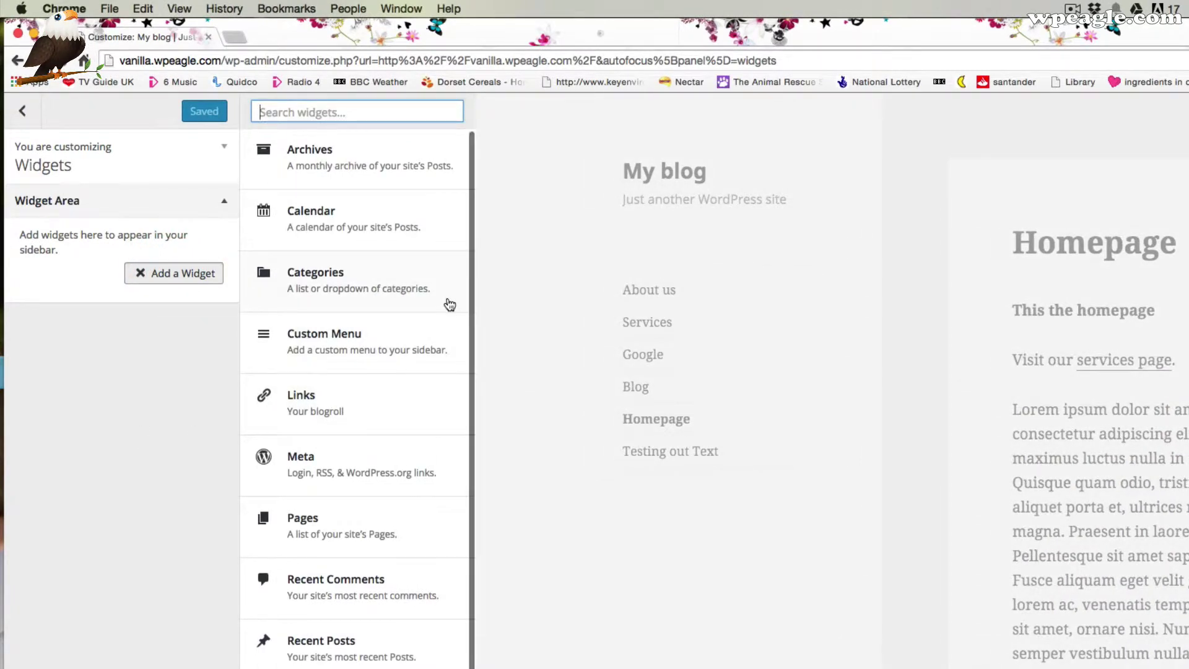
# - Add Calendar, Recent Posts and Search widgets to the sidebar's Widget Area
pyautogui.click(347, 224)
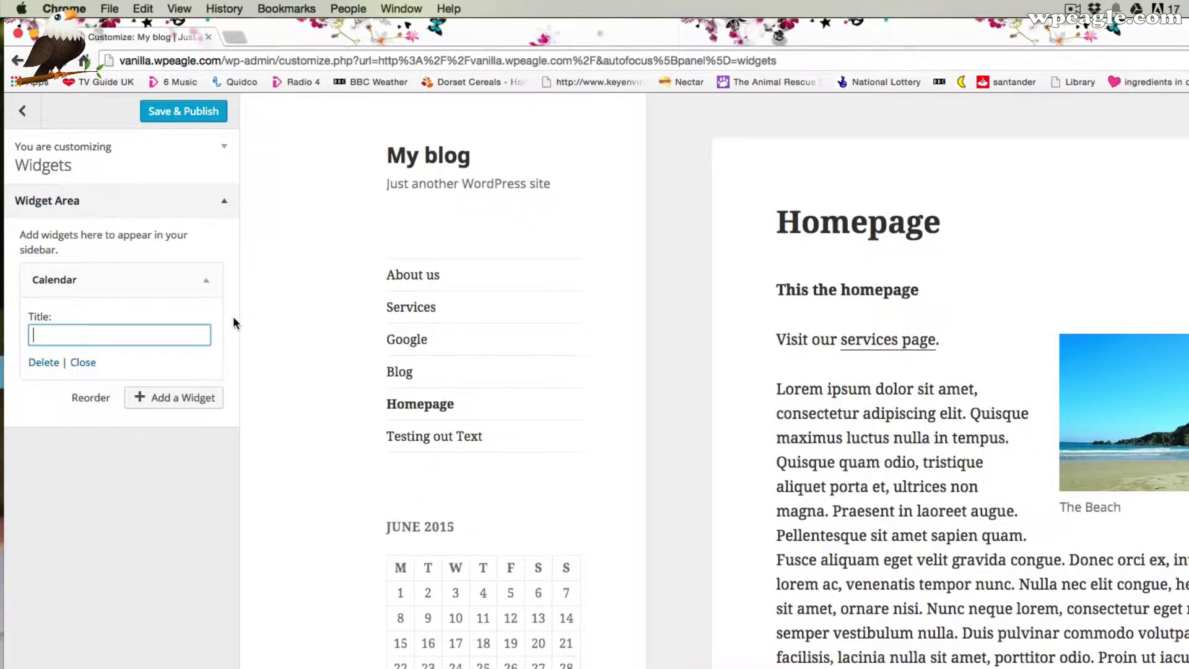
pyautogui.click(207, 396)
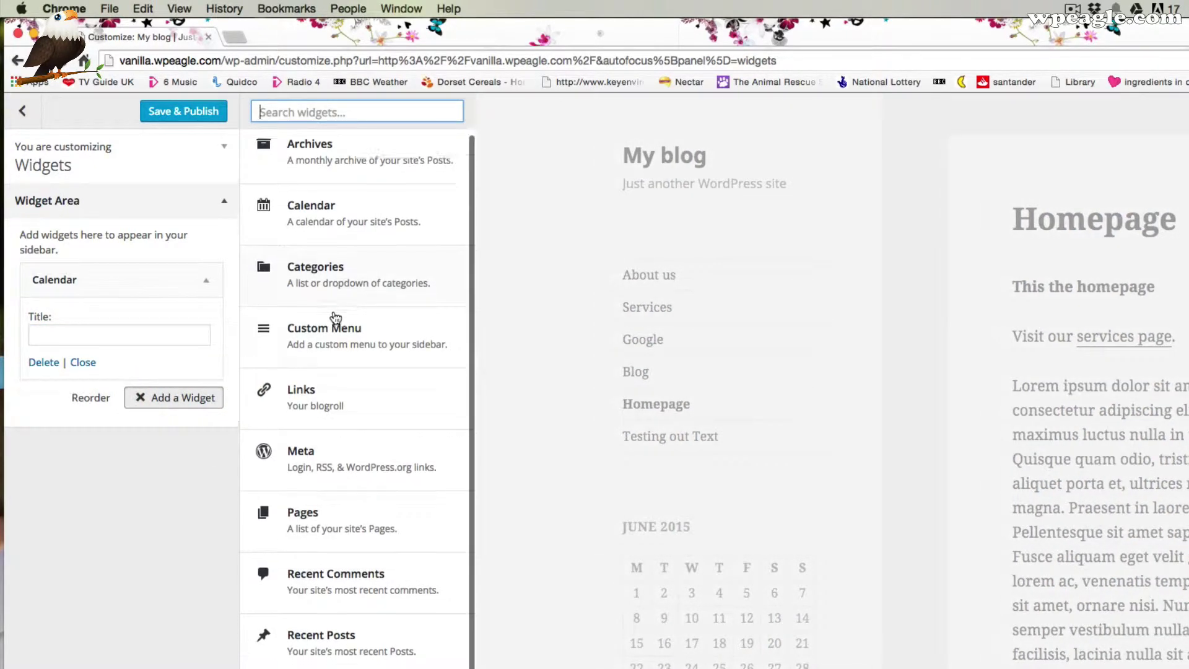
pyautogui.scroll(-1, 332, 319)
pyautogui.click(347, 638)
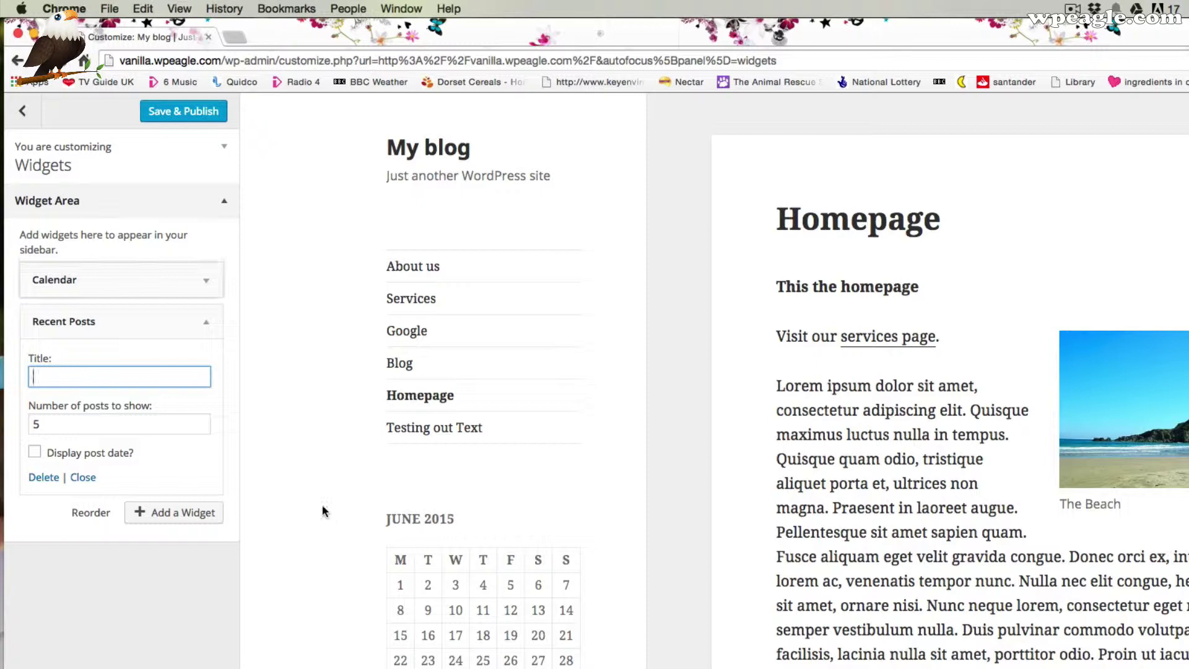
pyautogui.scroll(-3, 324, 509)
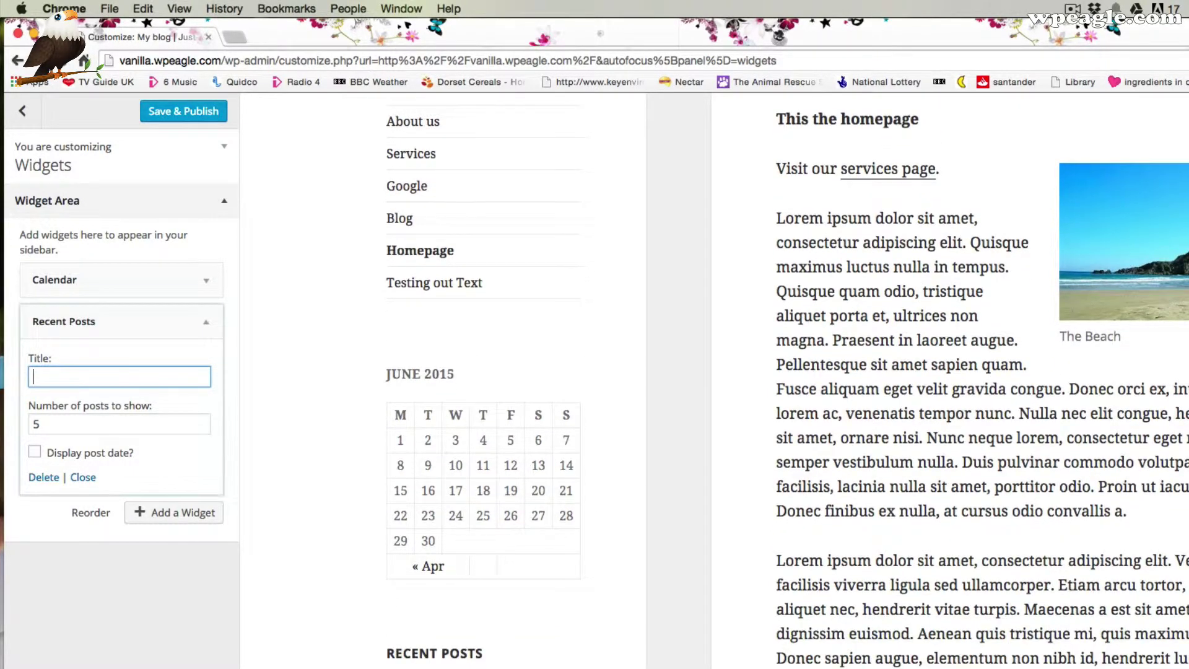
pyautogui.scroll(2, 298, 493)
pyautogui.click(165, 514)
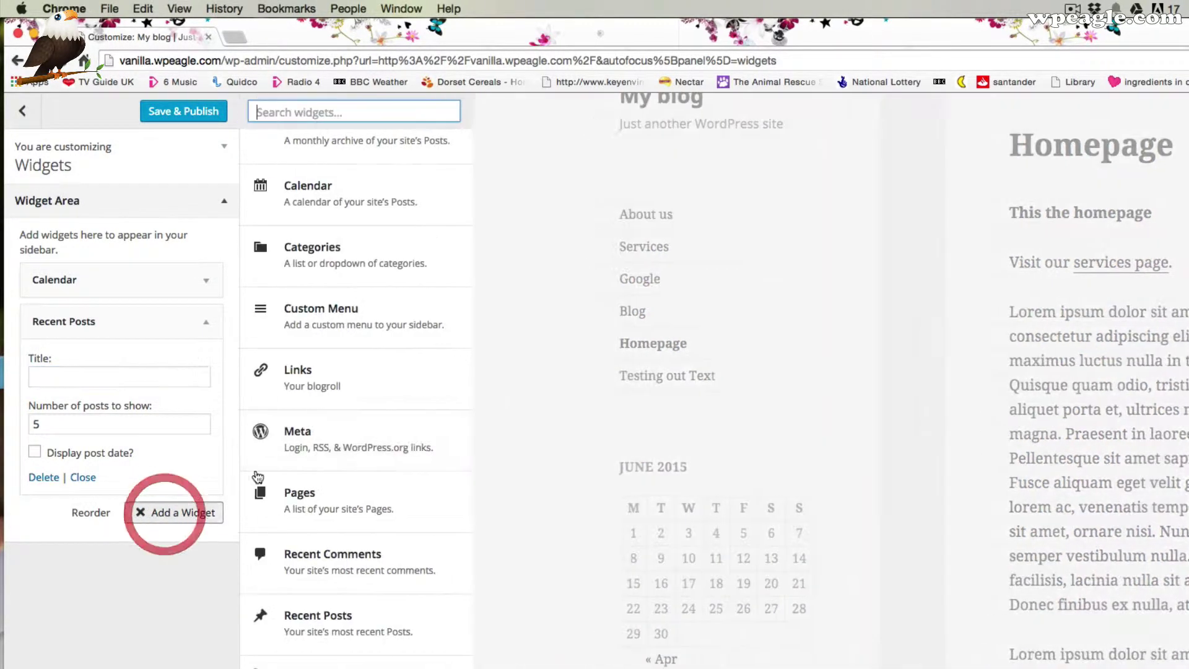
pyautogui.scroll(-2, 443, 420)
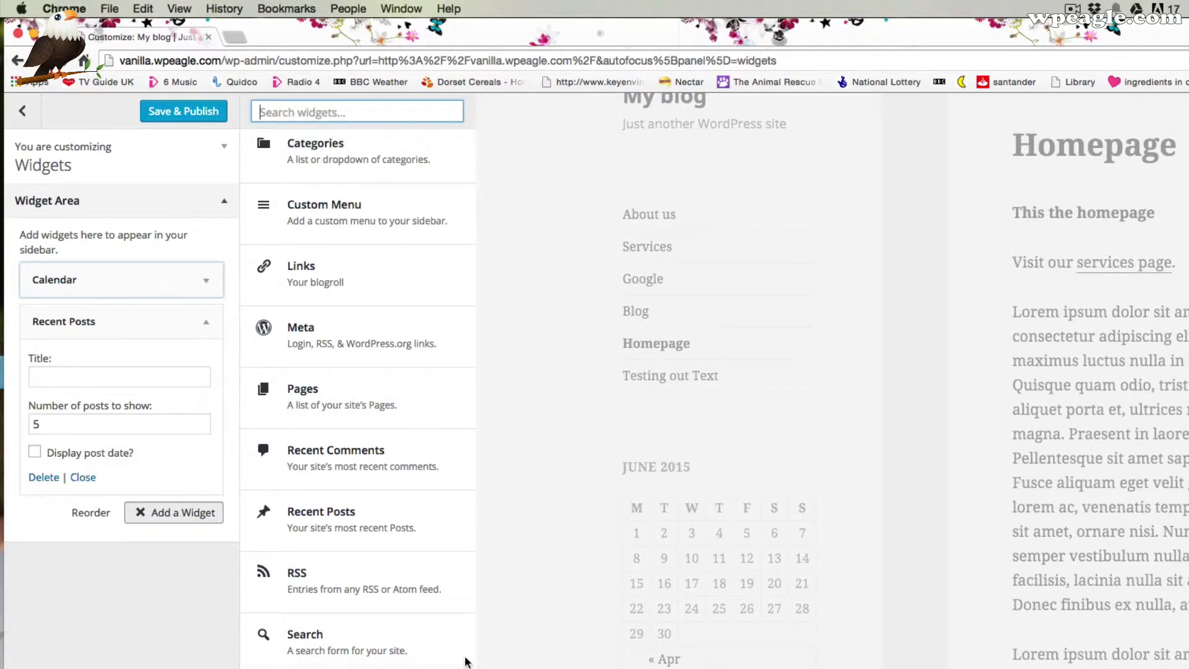
pyautogui.click(379, 650)
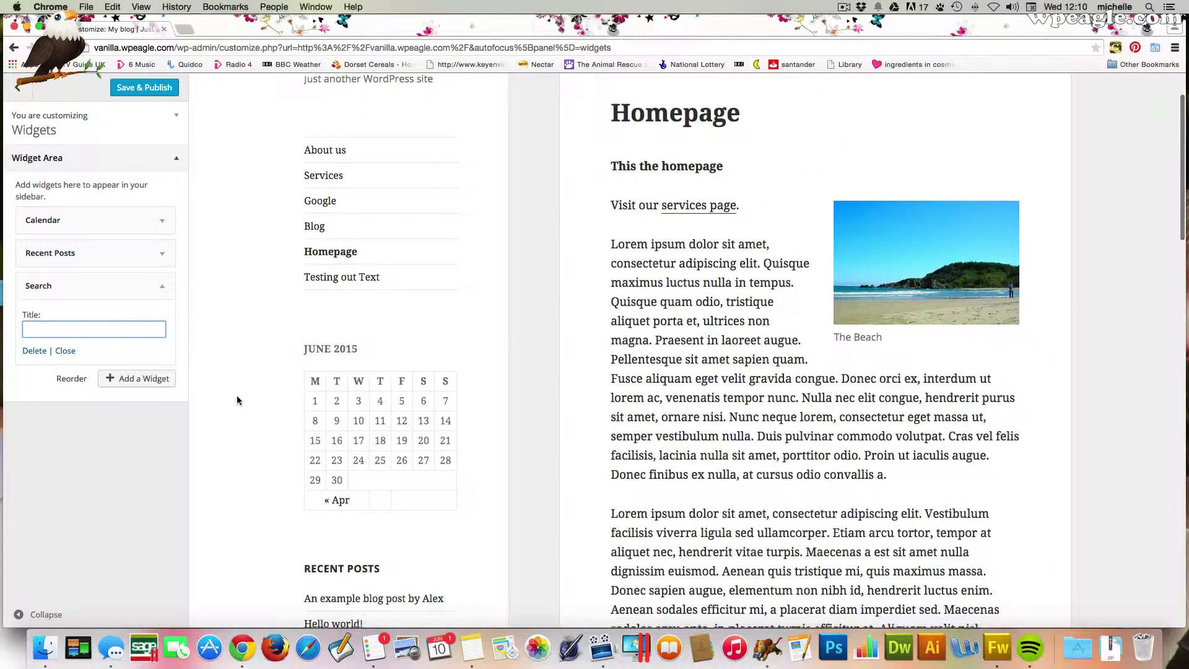
pyautogui.scroll(-3, 237, 401)
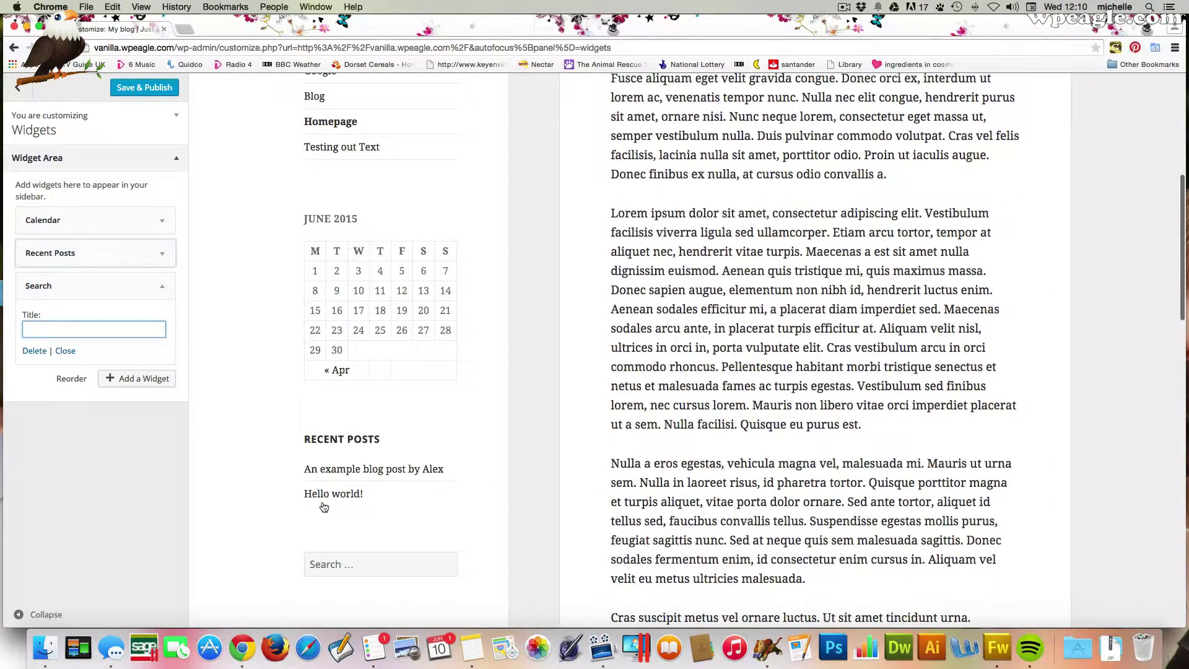
pyautogui.scroll(3, 352, 557)
pyautogui.scroll(1, 352, 507)
pyautogui.scroll(-1, 352, 507)
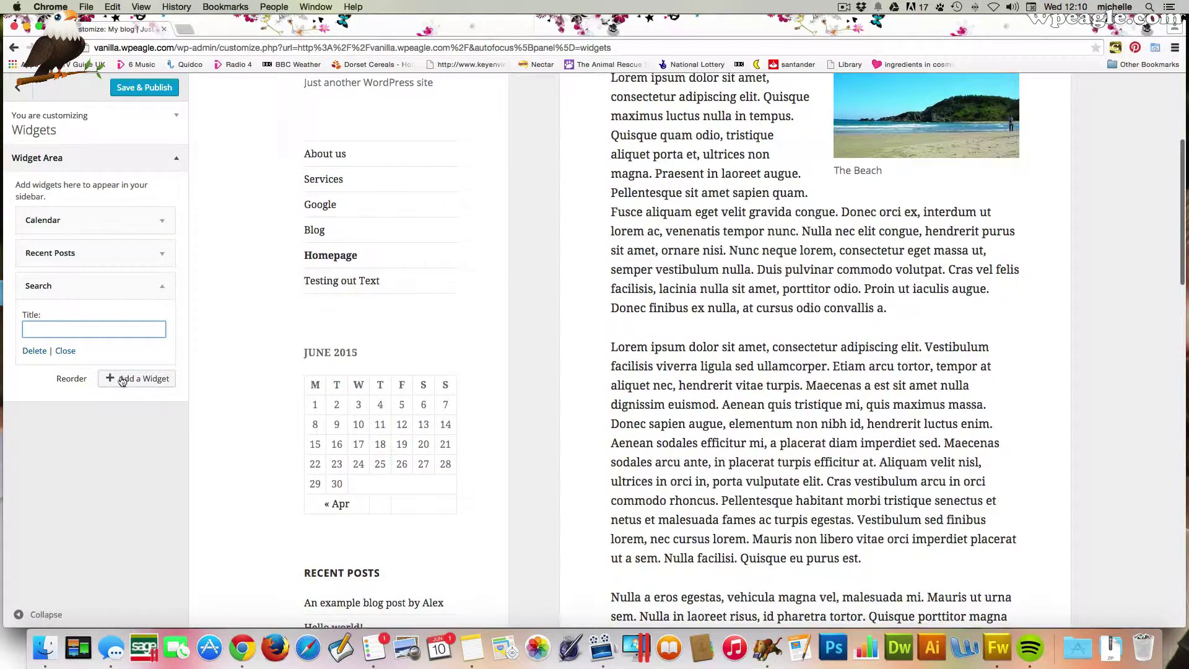
pyautogui.scroll(-1, 313, 370)
pyautogui.scroll(-3, 313, 370)
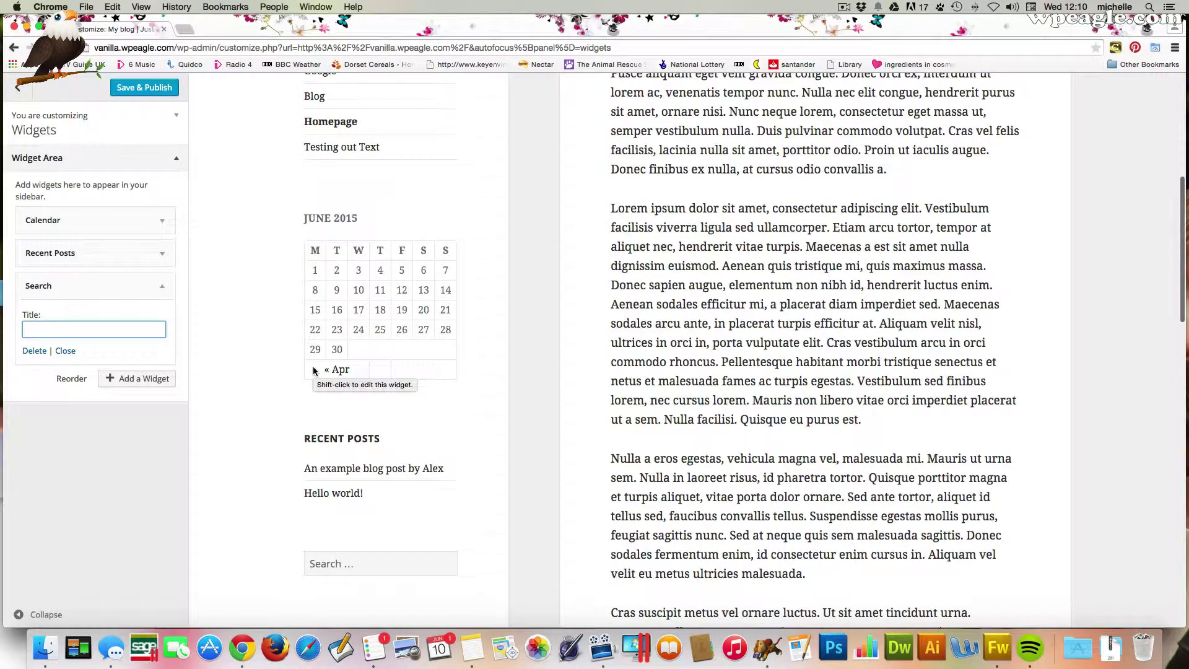
pyautogui.write('Sear')
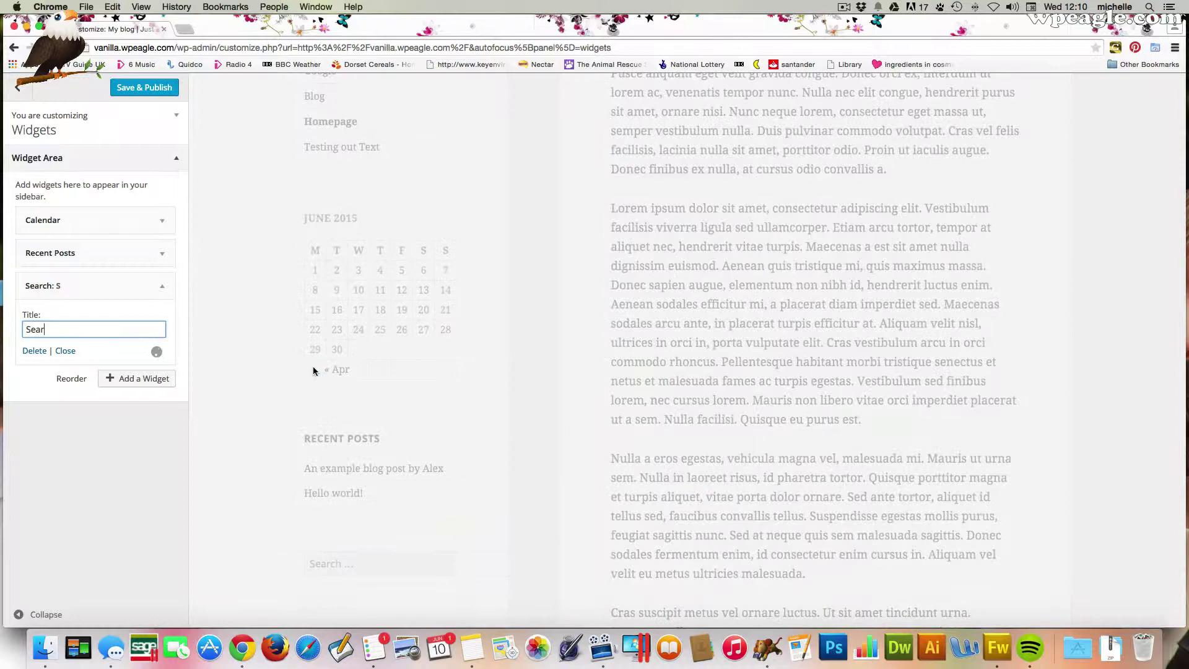
pyautogui.write('ch our site')
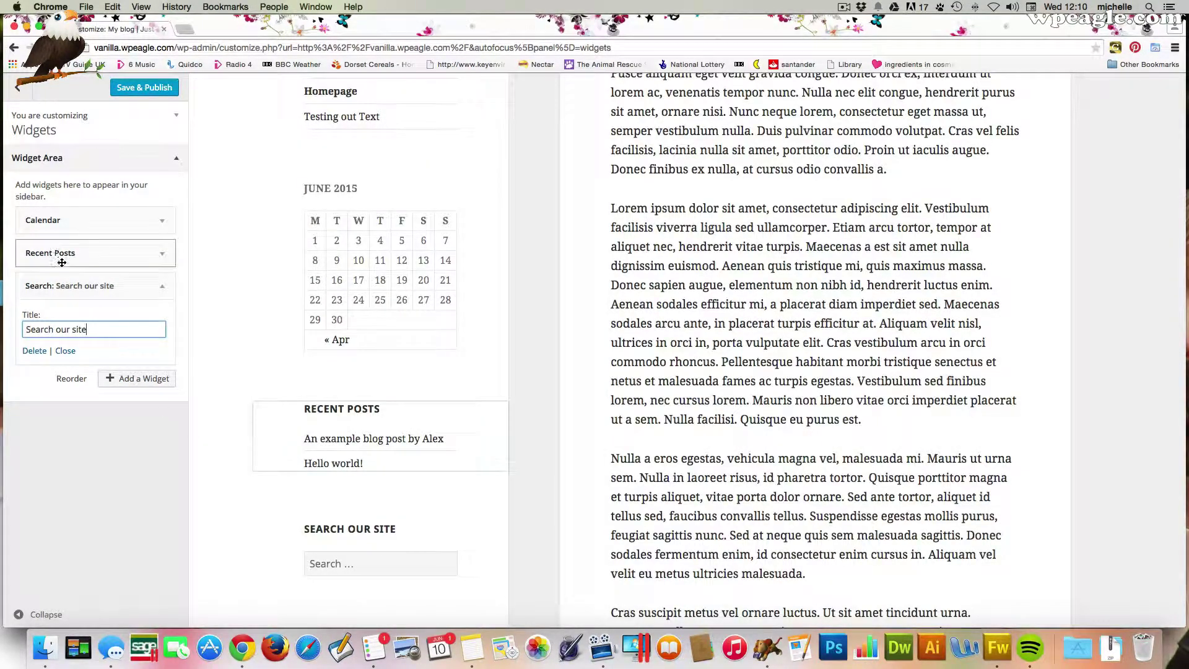
# - Drag Search to the top and Recent Posts above Calendar in the sidebar order
pyautogui.moveTo(62, 286); pyautogui.dragTo(90, 209)
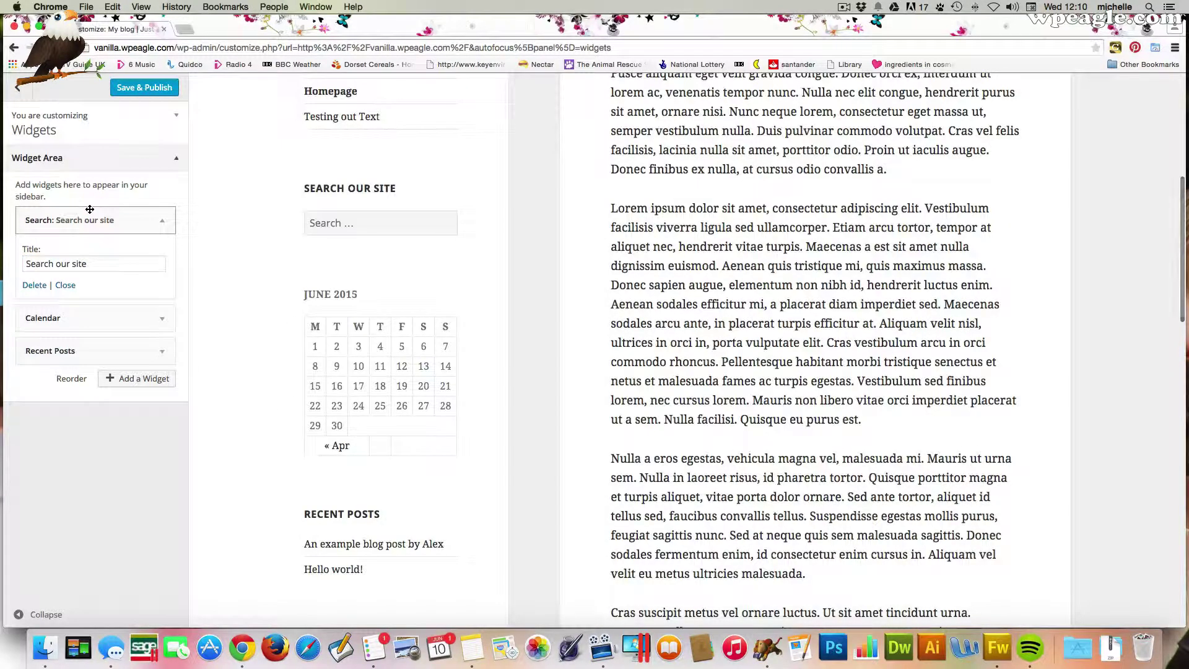
pyautogui.moveTo(83, 351); pyautogui.dragTo(95, 303)
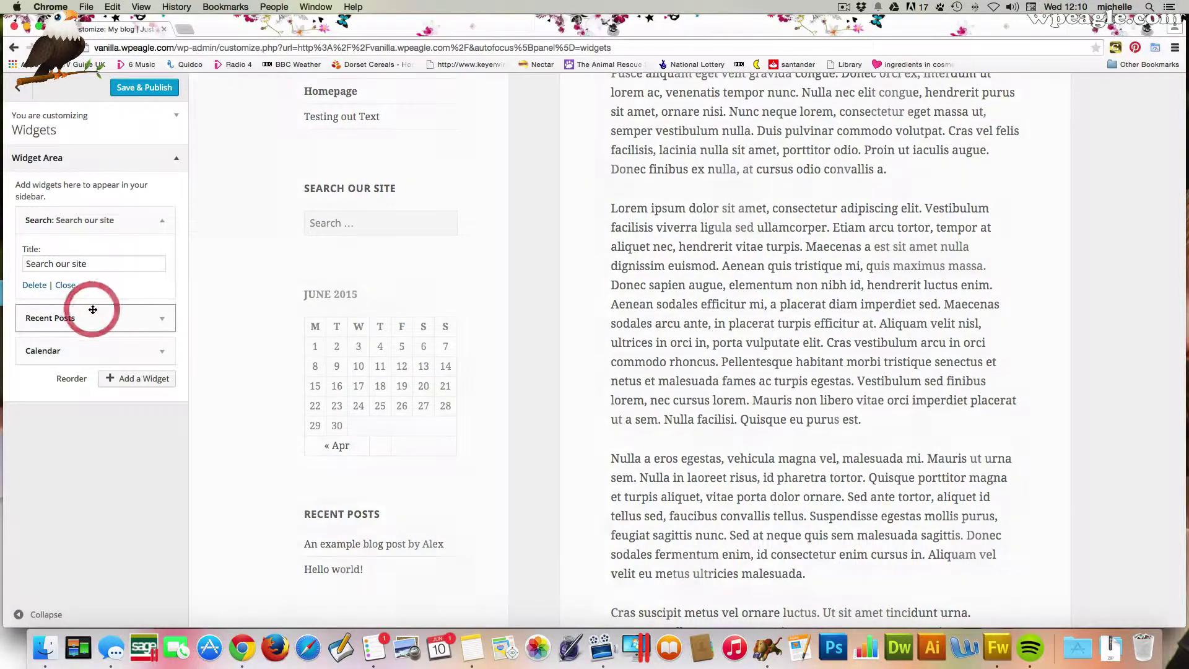
pyautogui.scroll(3, 548, 279)
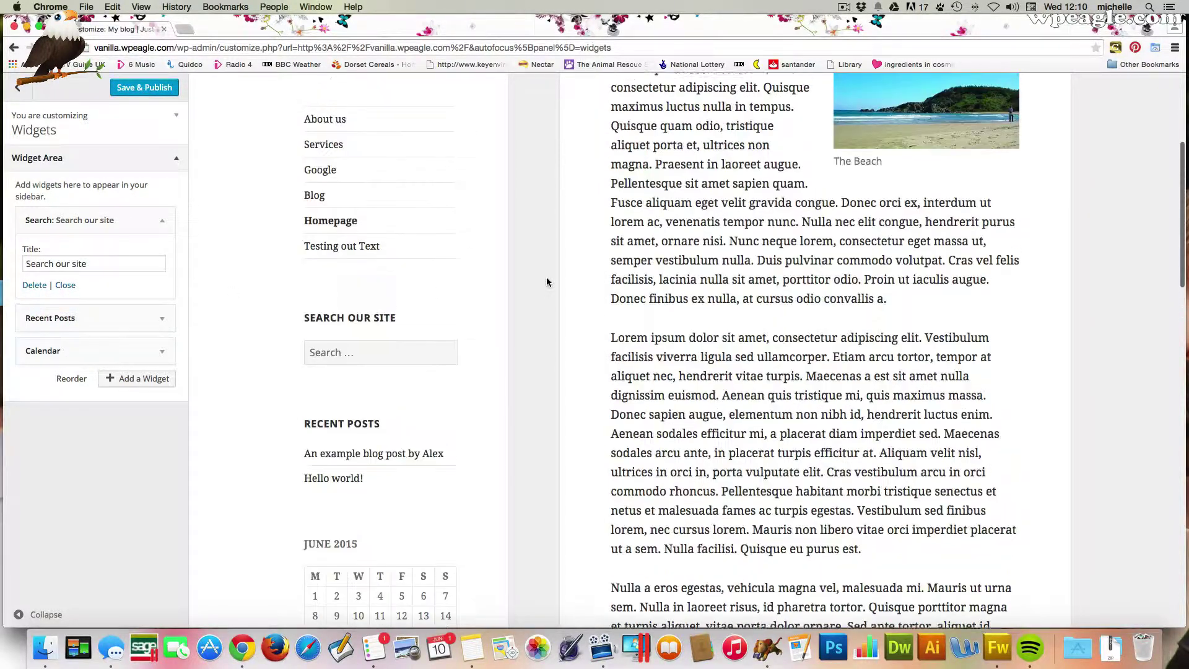
pyautogui.scroll(-1, 410, 565)
pyautogui.scroll(-3, 410, 558)
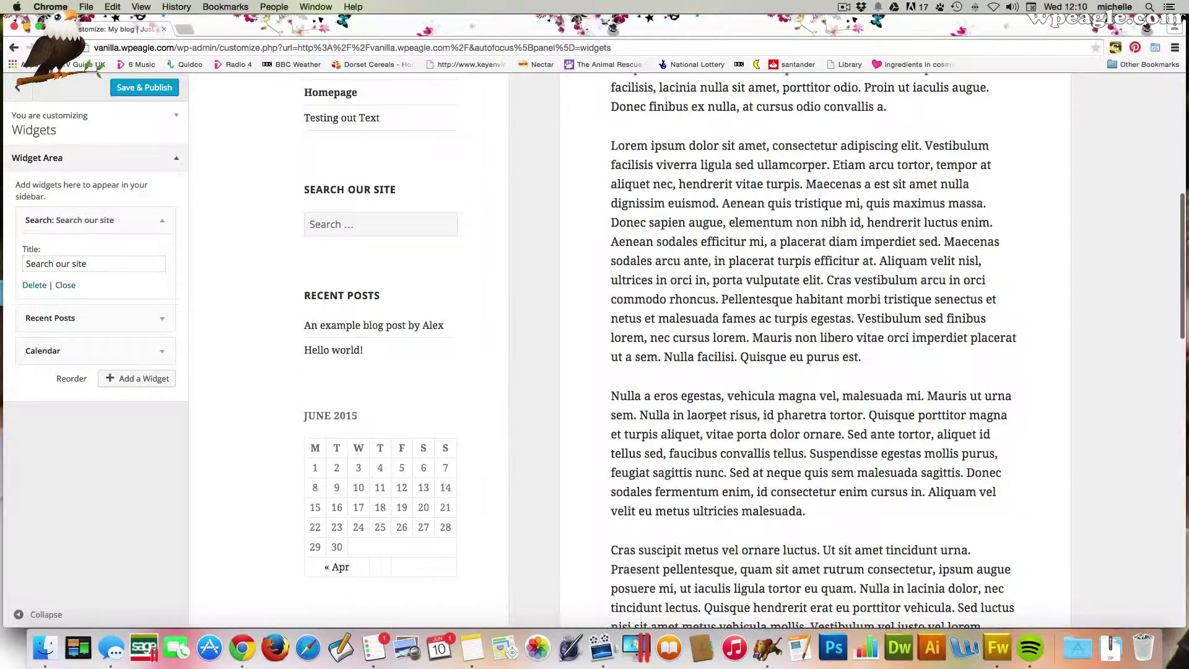
pyautogui.scroll(5, 456, 372)
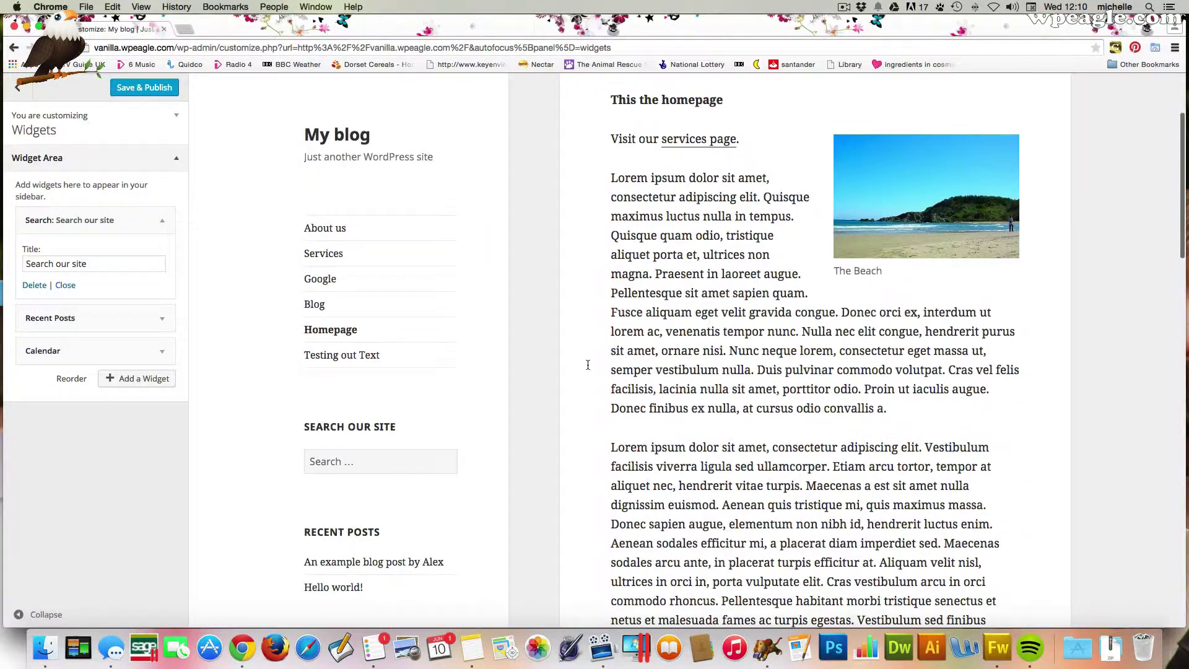
# - Save & Publish the widget changes and exit the Customizer to the live blog
pyautogui.click(147, 86)
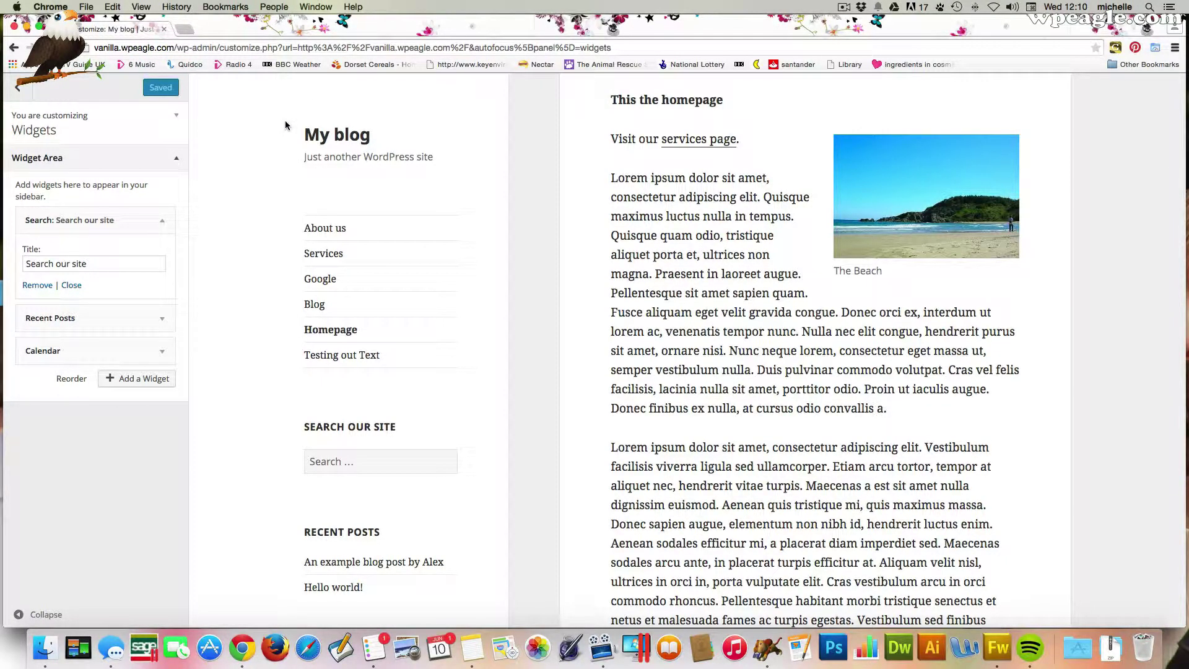
pyautogui.click(18, 86)
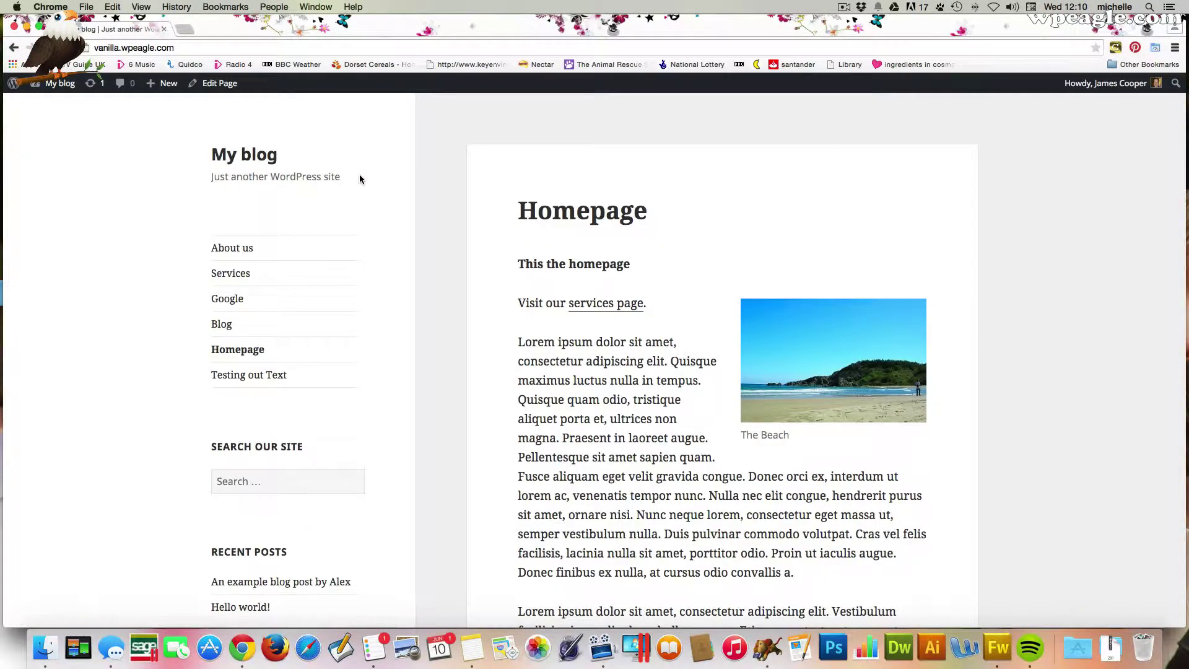
pyautogui.scroll(-5, 446, 337)
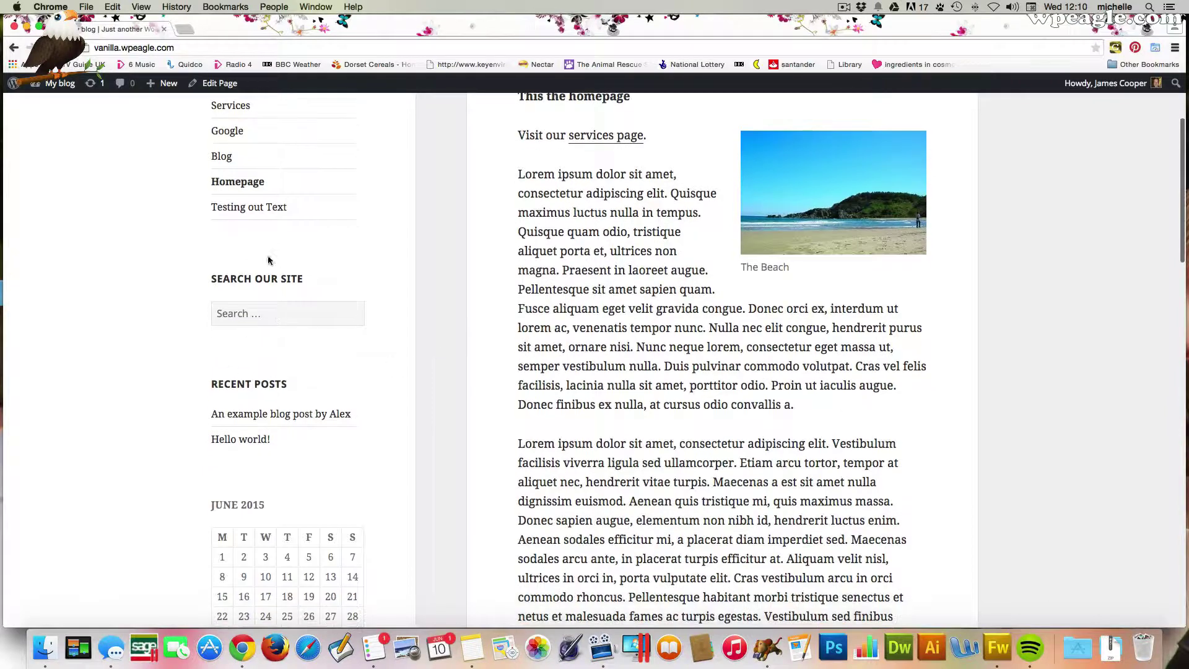
pyautogui.scroll(-2, 360, 525)
pyautogui.scroll(5, 361, 524)
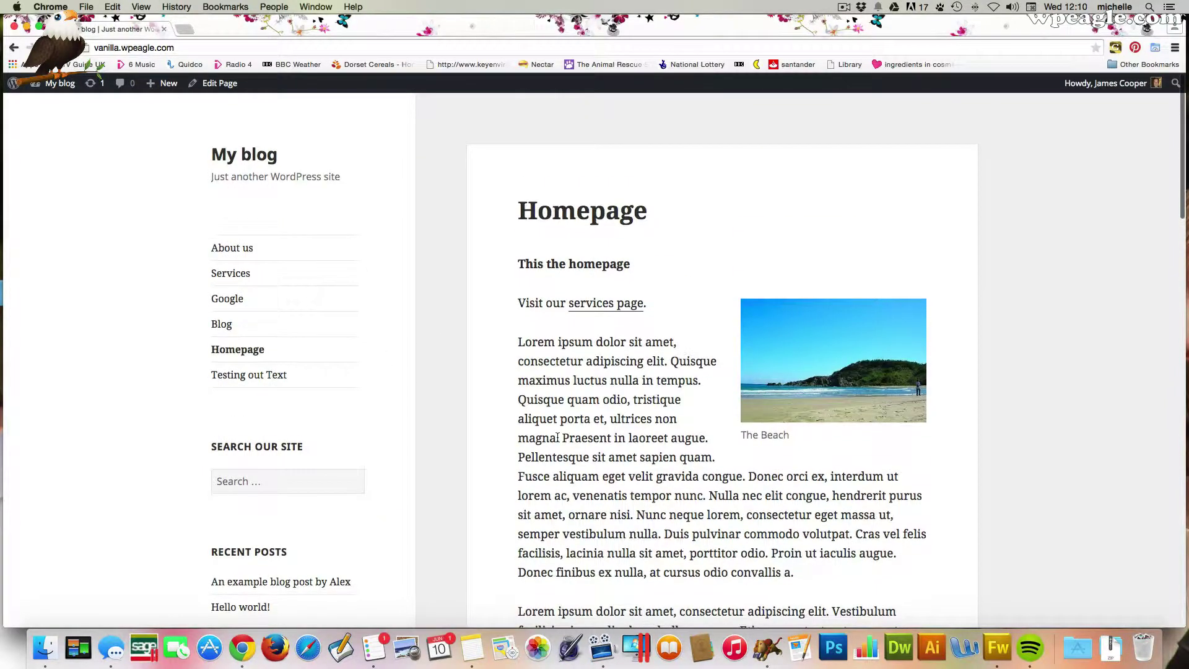